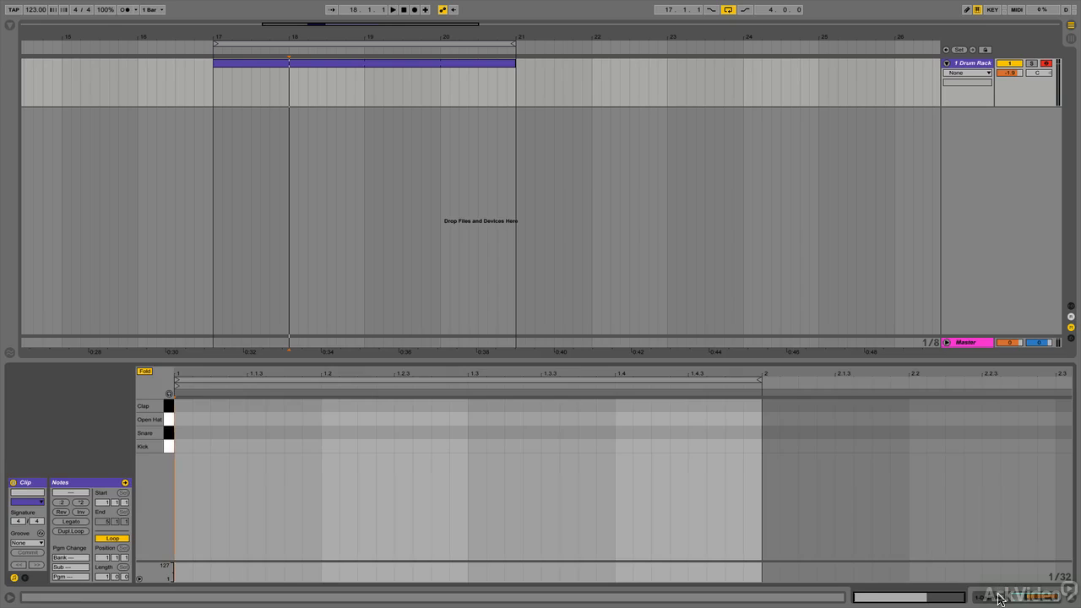
# Show the Drum Rack and audition its Kick, Snare, Open Hat and Clap pads.
pyautogui.hotkey('shift', 'Tab')
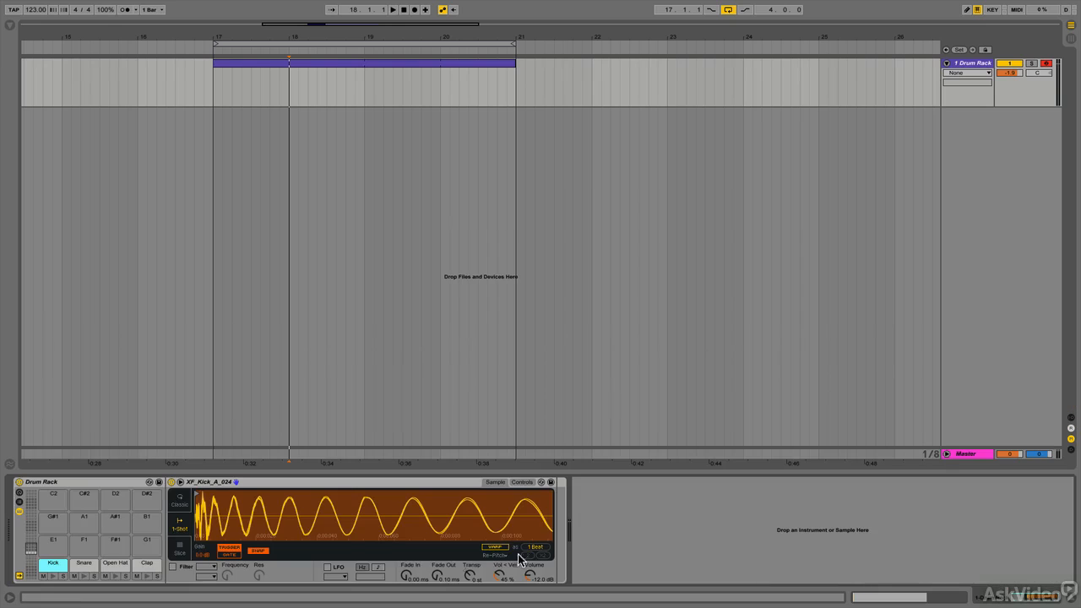
pyautogui.click(52, 576)
pyautogui.click(83, 575)
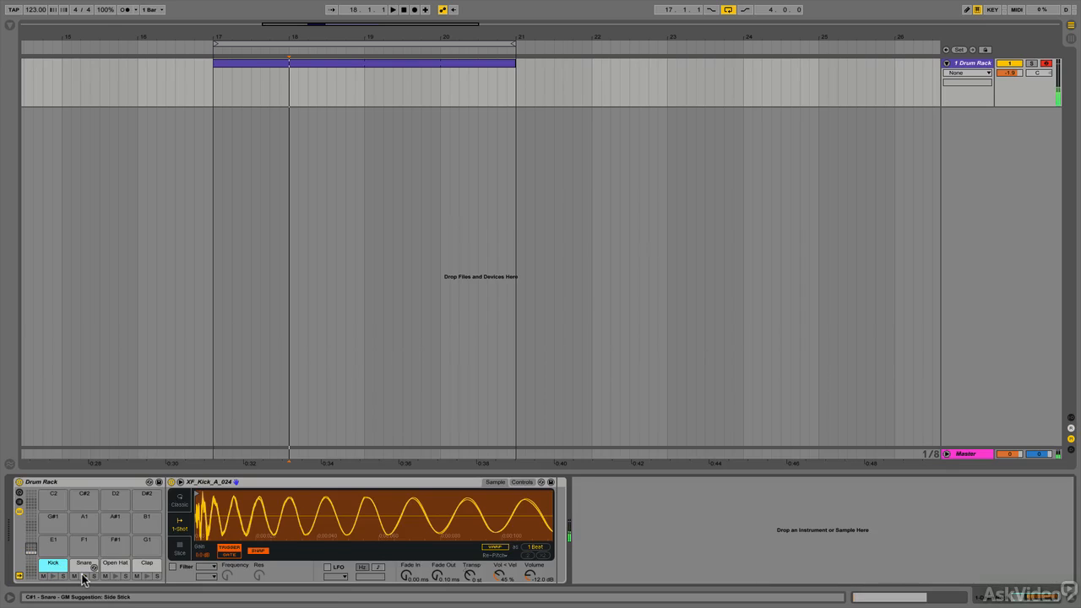
pyautogui.click(114, 576)
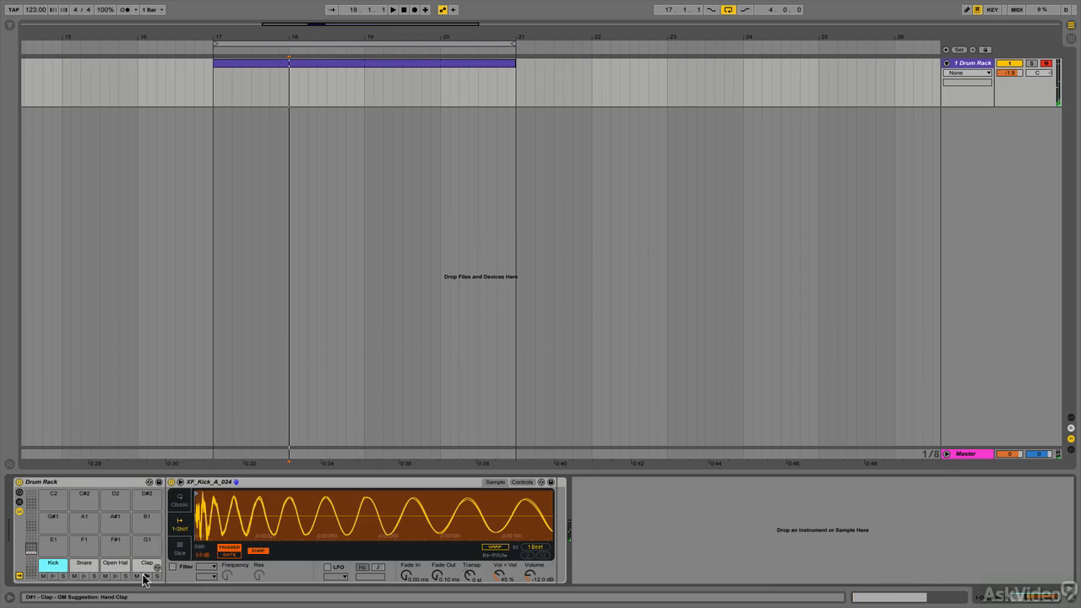
pyautogui.click(145, 577)
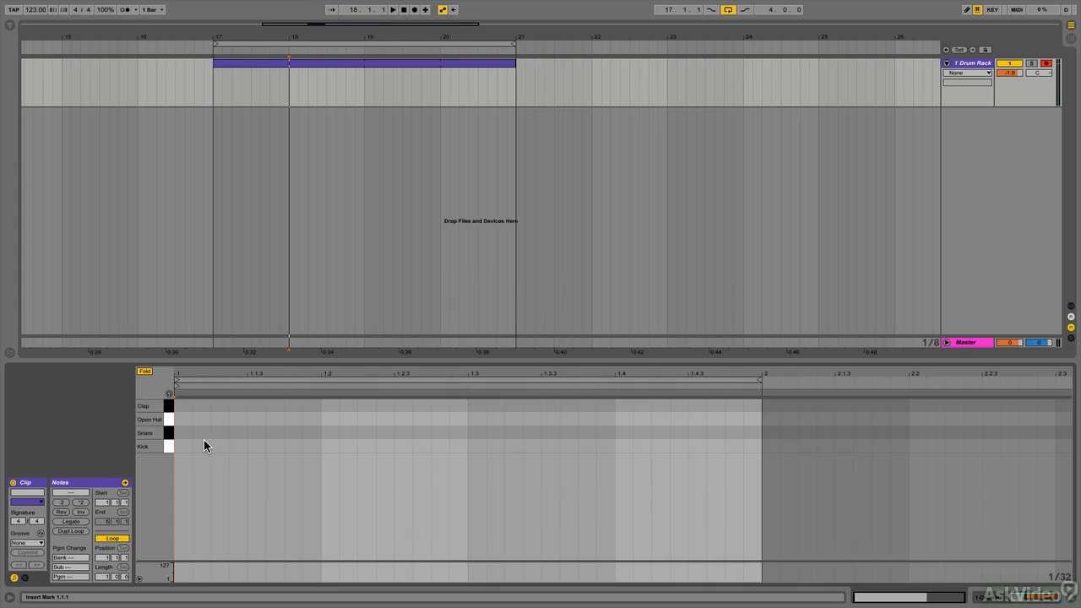
# Set the clip's fixed grid to 1/16, add kick notes on all four beats of the bar, and play the clip.
pyautogui.rightClick(203, 439)
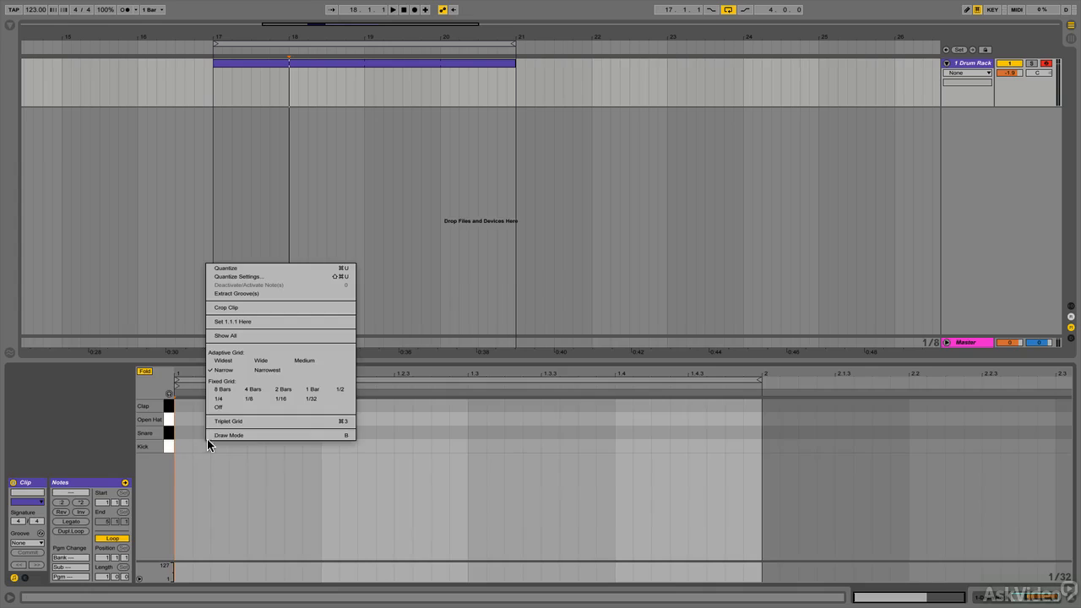
pyautogui.click(278, 395)
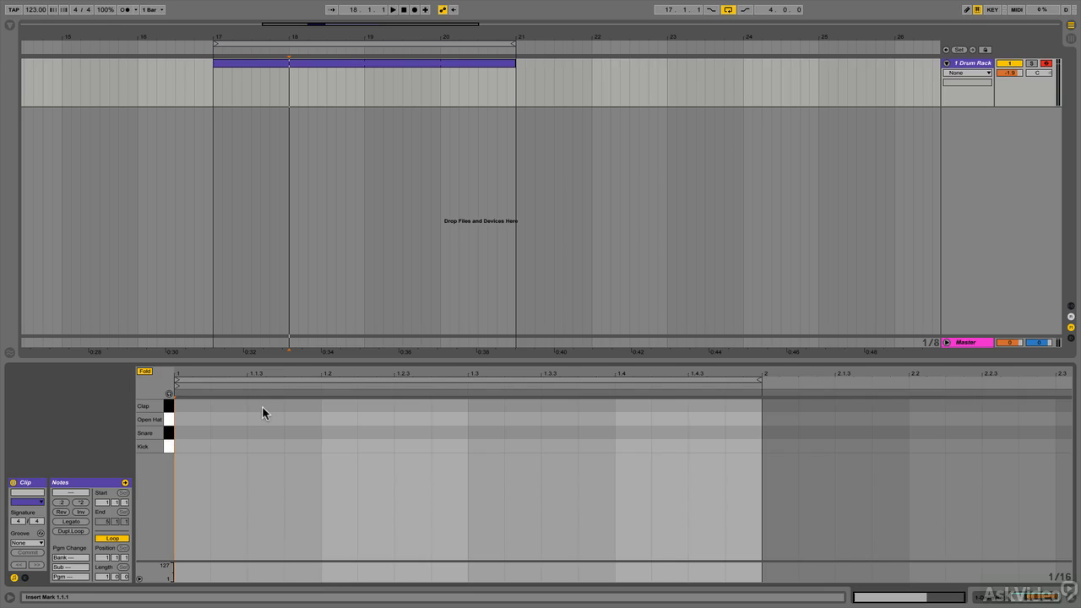
pyautogui.doubleClick(202, 446)
pyautogui.doubleClick(328, 445)
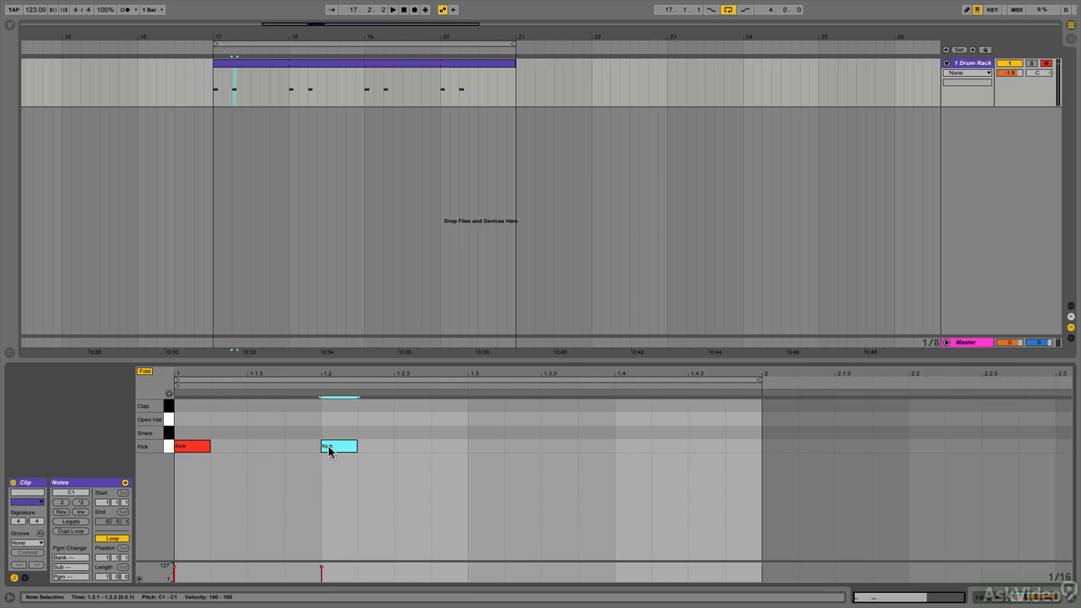
pyautogui.doubleClick(487, 446)
pyautogui.doubleClick(632, 446)
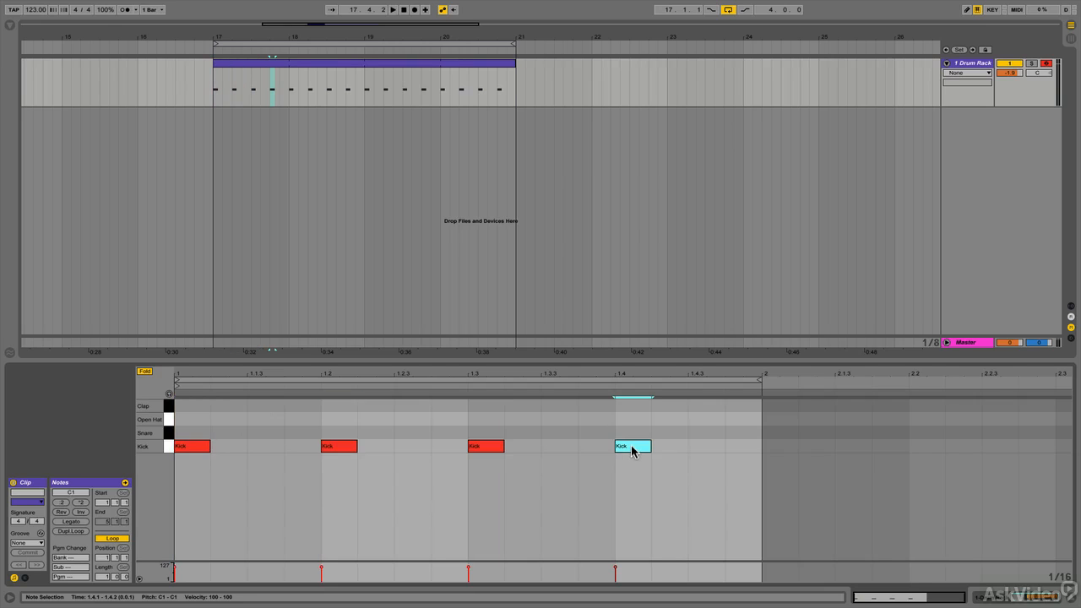
pyautogui.click(222, 70)
pyautogui.press('space')
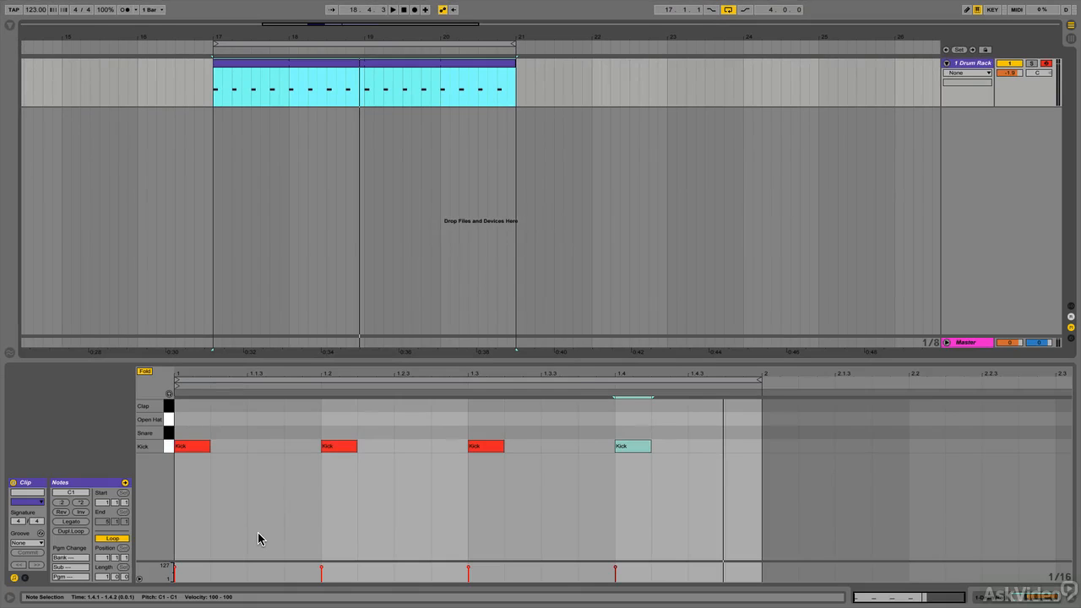
# Add snare notes on beats 1.2 and 1.4 and listen to the loop.
pyautogui.doubleClick(338, 434)
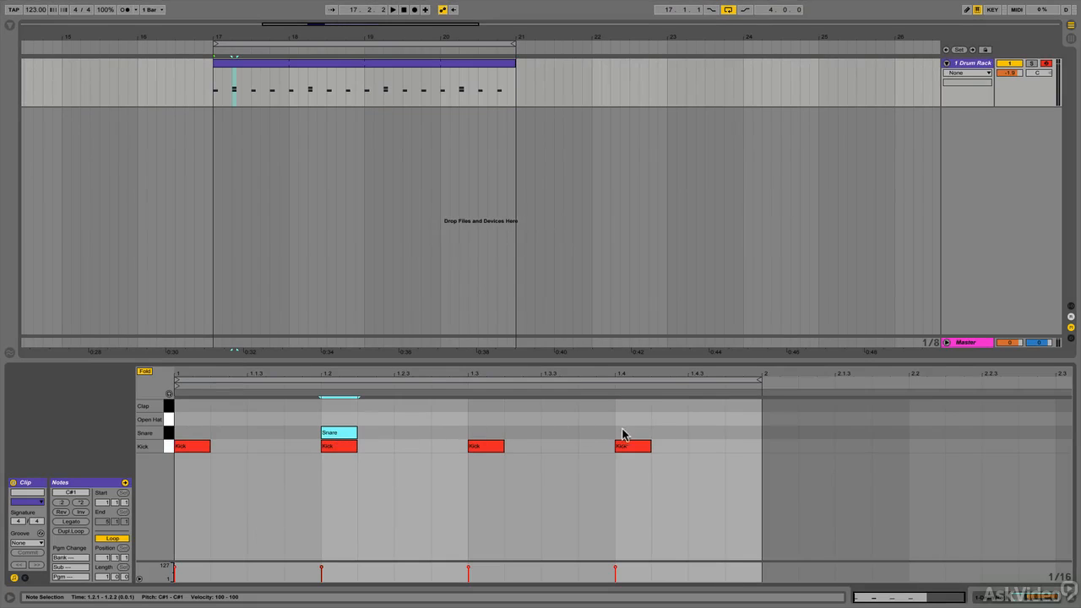
pyautogui.doubleClick(635, 432)
pyautogui.press('space')
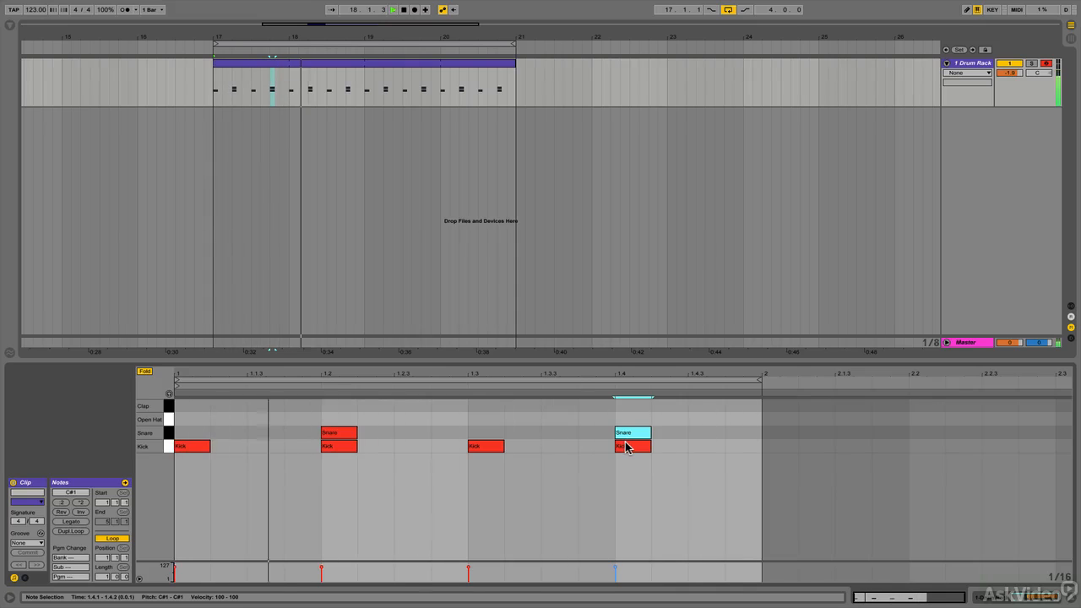
pyautogui.press('space')
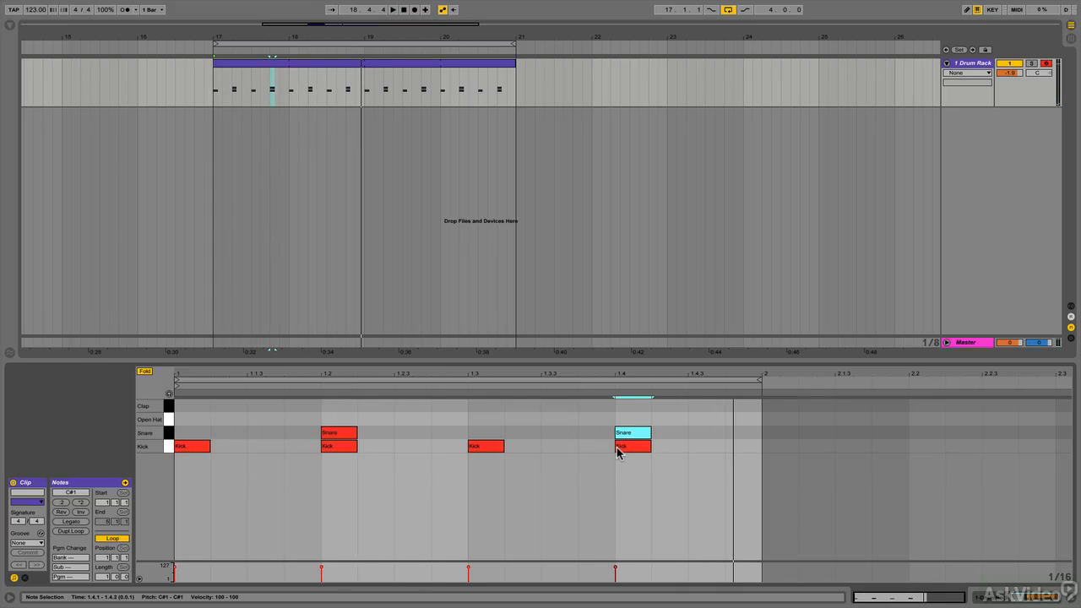
# Add open hat notes on the offbeats 1.1.3, 1.2.3, 1.3.3 and 1.4.3 and listen to the loop.
pyautogui.click(609, 447)
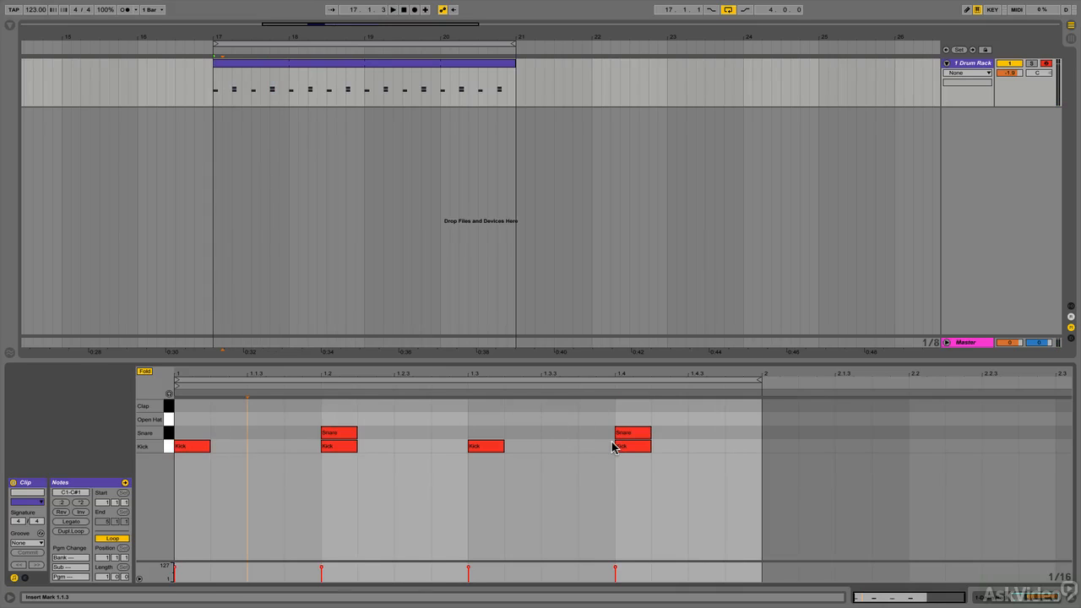
pyautogui.doubleClick(265, 419)
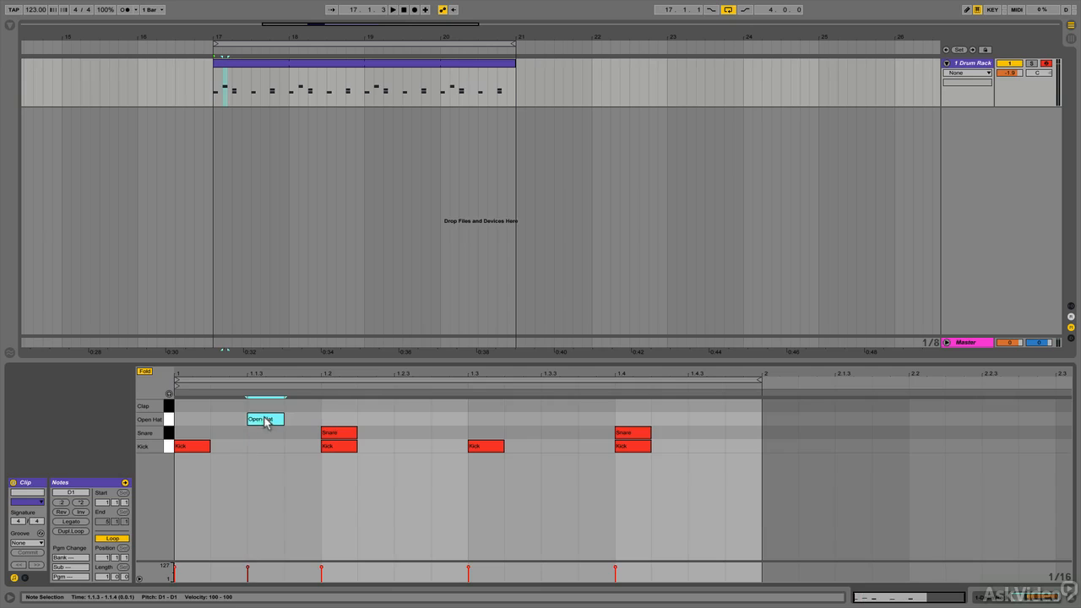
pyautogui.doubleClick(414, 424)
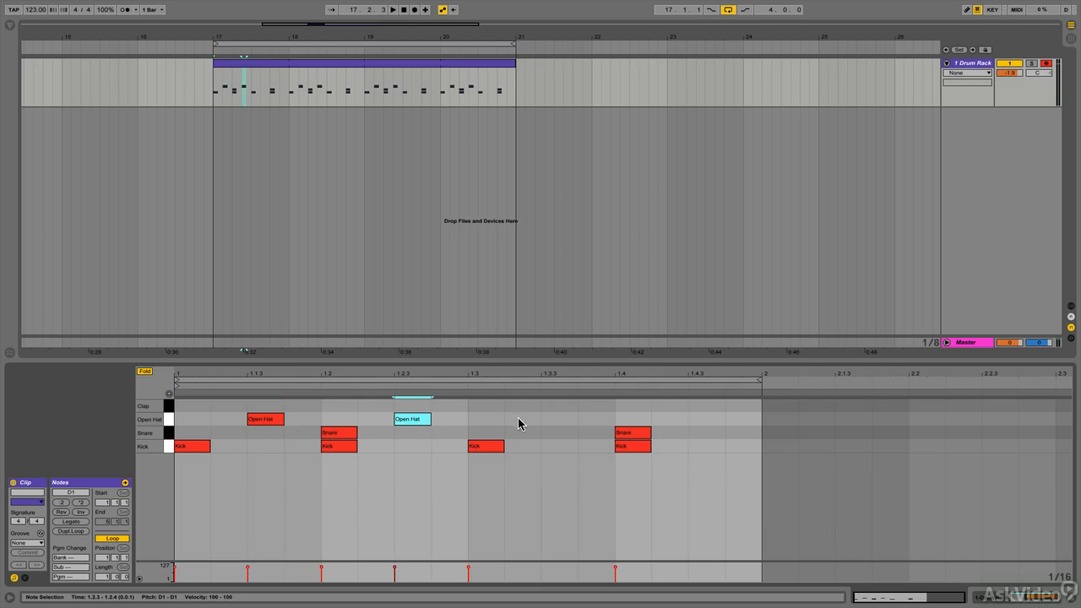
pyautogui.doubleClick(548, 422)
pyautogui.doubleClick(701, 422)
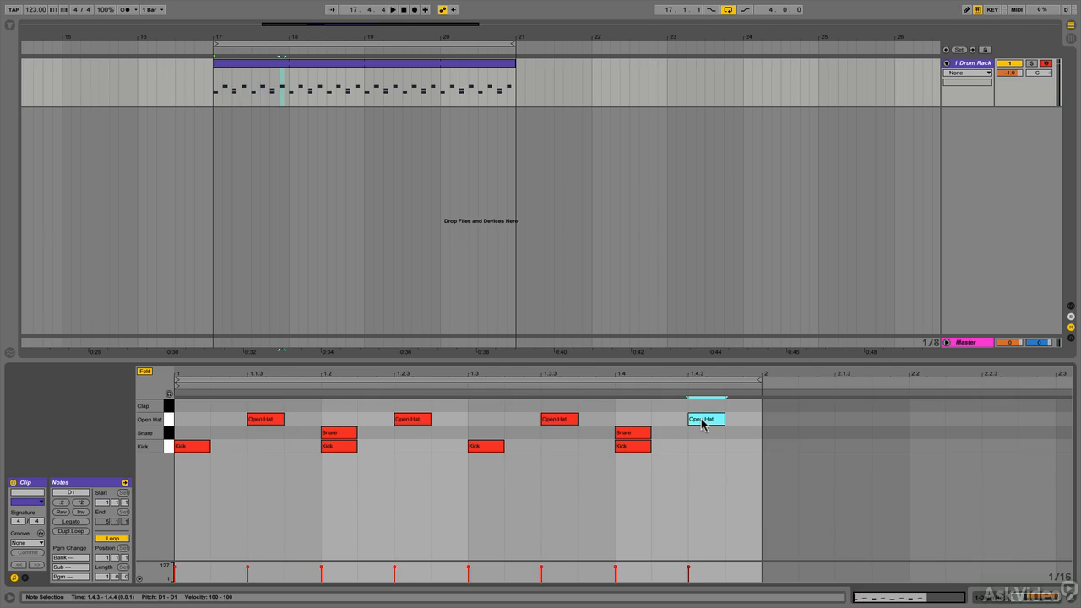
pyautogui.press('space')
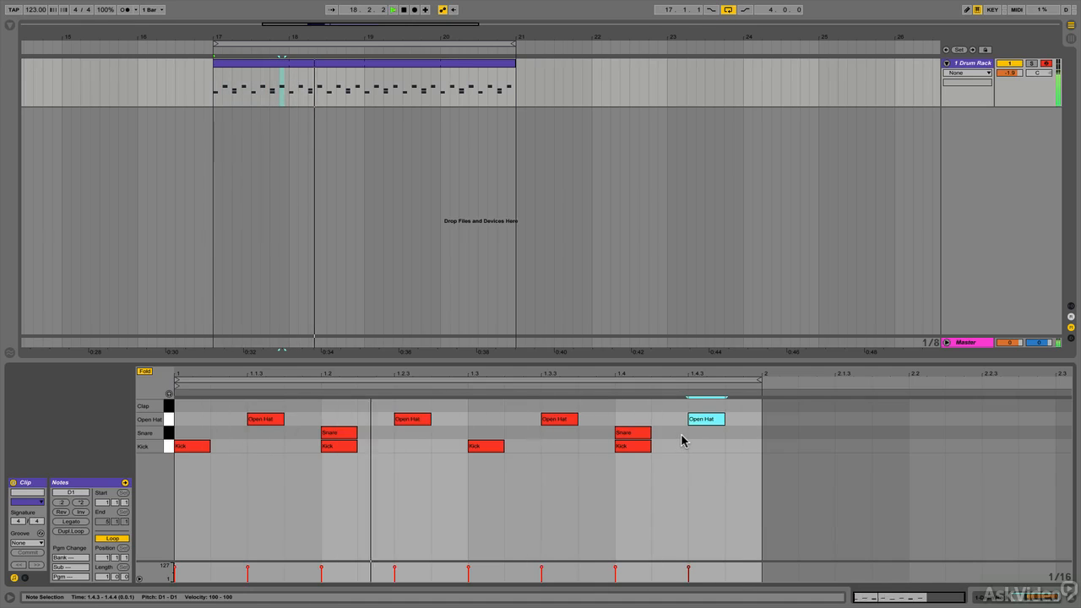
pyautogui.press('space')
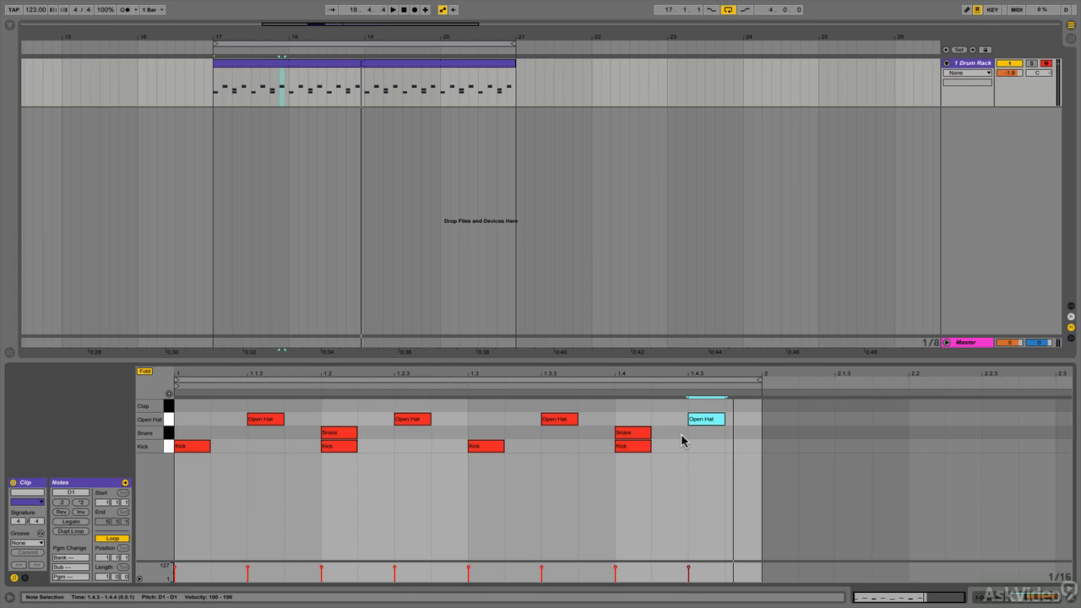
# Add clap notes on beats 1.2 and 1.4, layered over the snares, and listen to the loop.
pyautogui.doubleClick(342, 406)
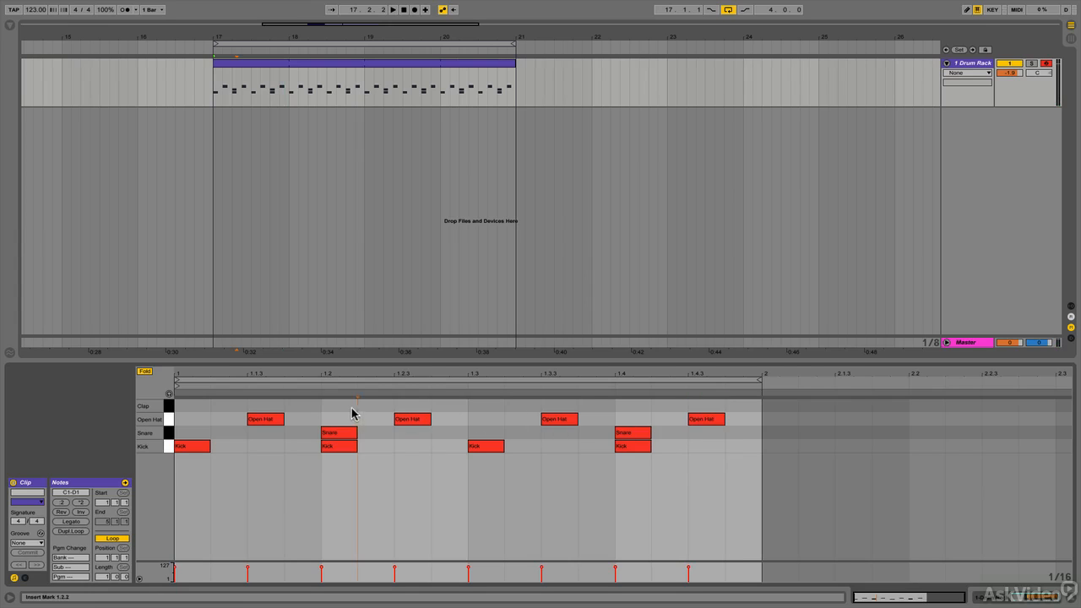
pyautogui.doubleClick(632, 406)
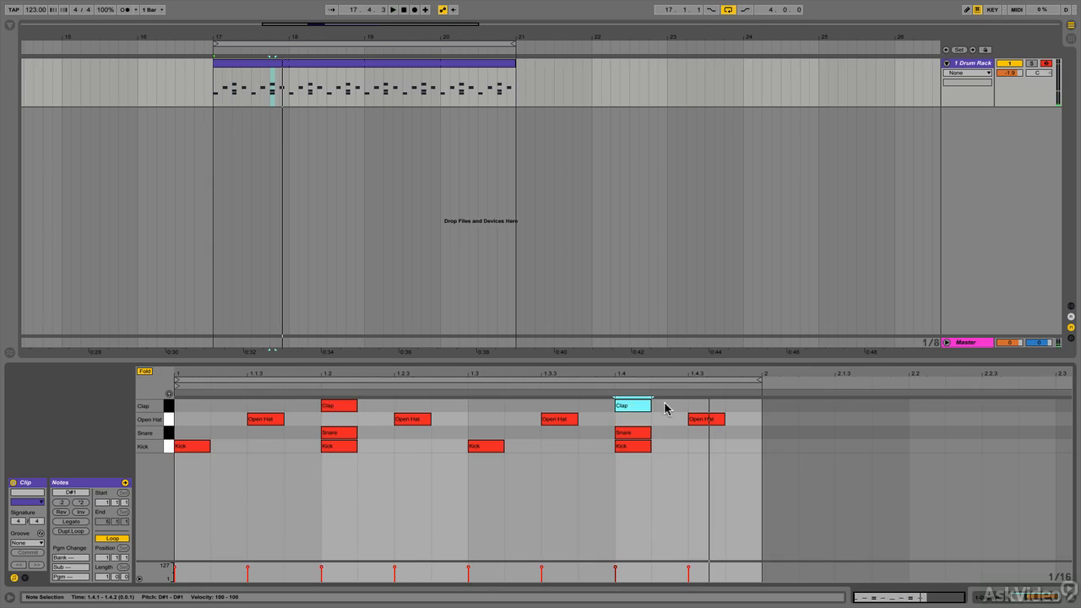
pyautogui.press('space')
# Nudge both clap notes off the grid, slightly ahead of the snares, and listen to the result.
pyautogui.keyDown('shift'); pyautogui.click(336, 407); pyautogui.keyUp('shift')
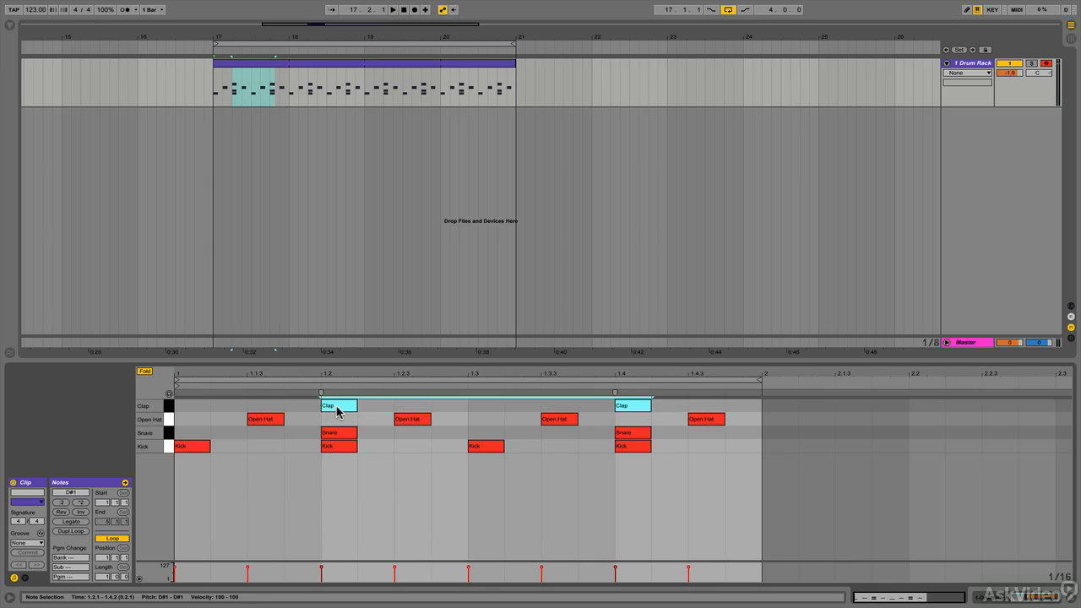
pyautogui.moveTo(336, 407)
pyautogui.mouseDown()
pyautogui.moveTo(316, 408)
pyautogui.moveTo(331, 417)
pyautogui.mouseUp()
pyautogui.press('space')
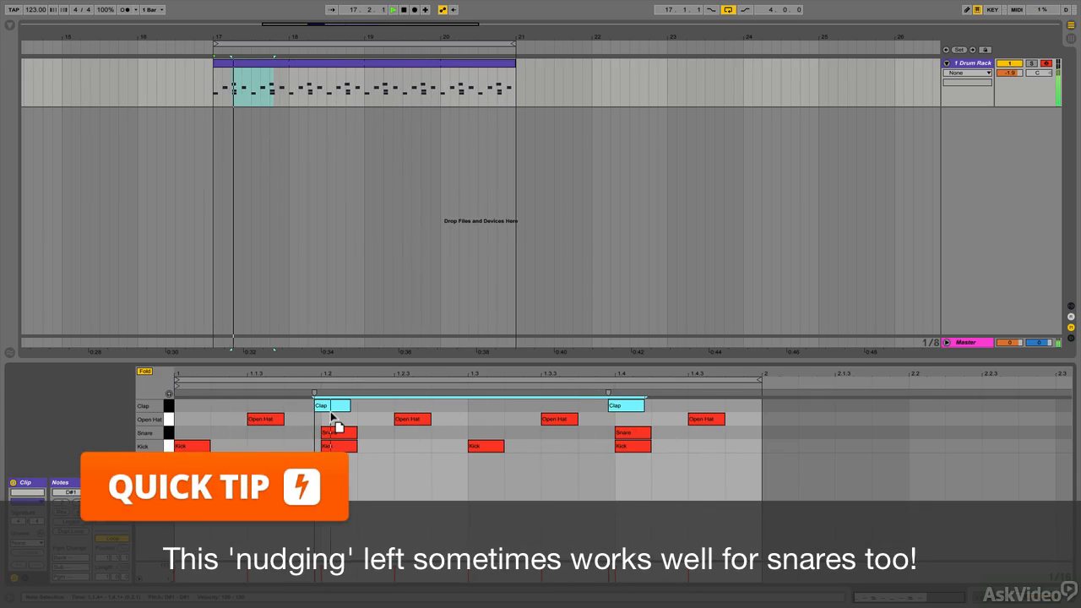
pyautogui.click(385, 420)
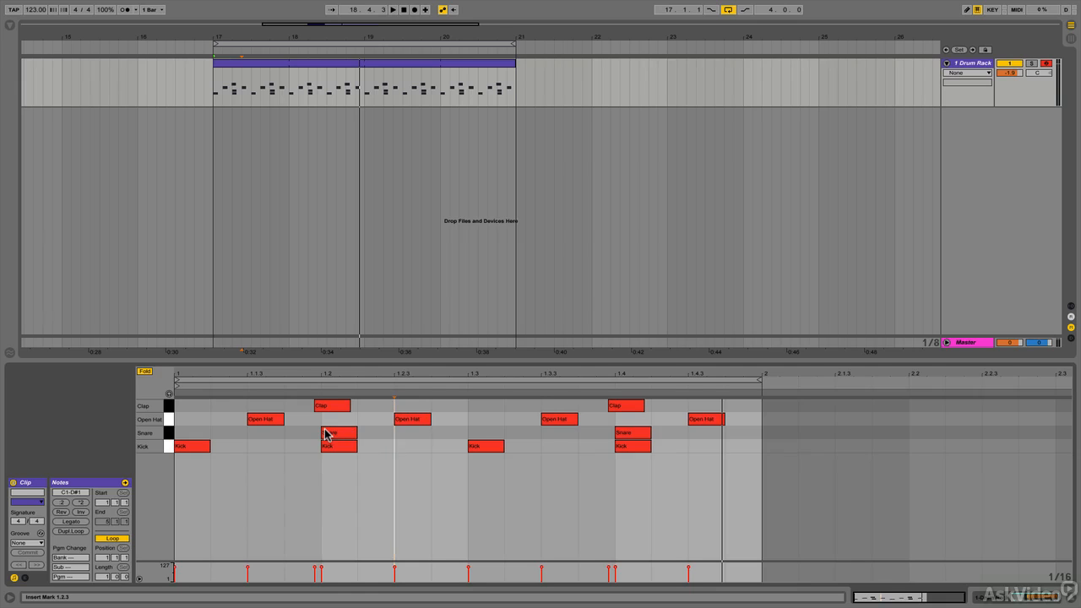
pyautogui.press('space')
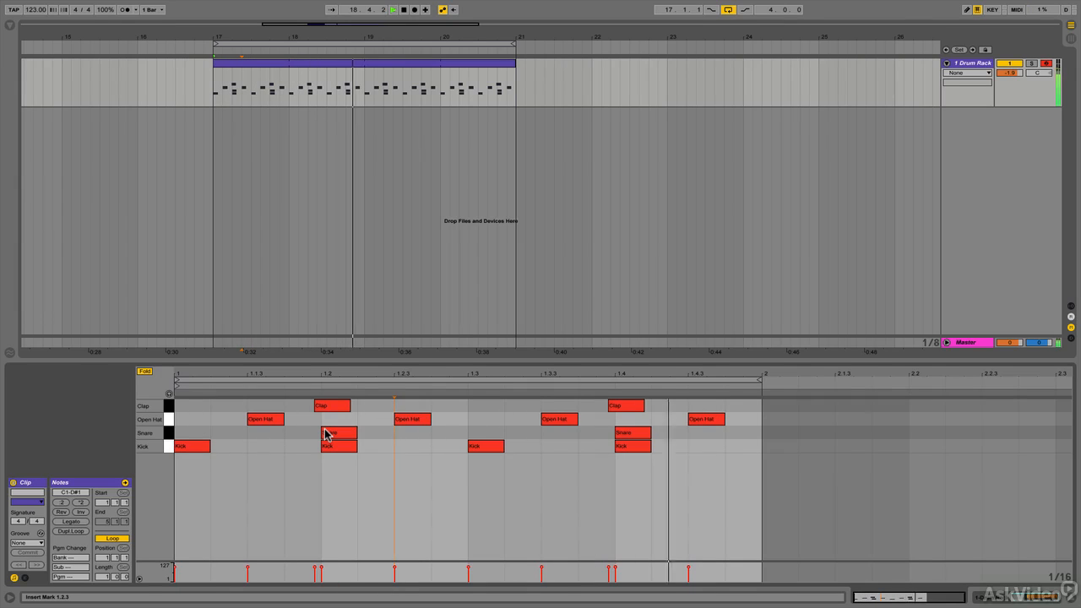
pyautogui.press('space')
# Move both clap notes slightly later so they sit closer to the snares, still ahead of the beat, and play the loop.
pyautogui.moveTo(660, 409); pyautogui.dragTo(329, 412)
pyautogui.press('space')
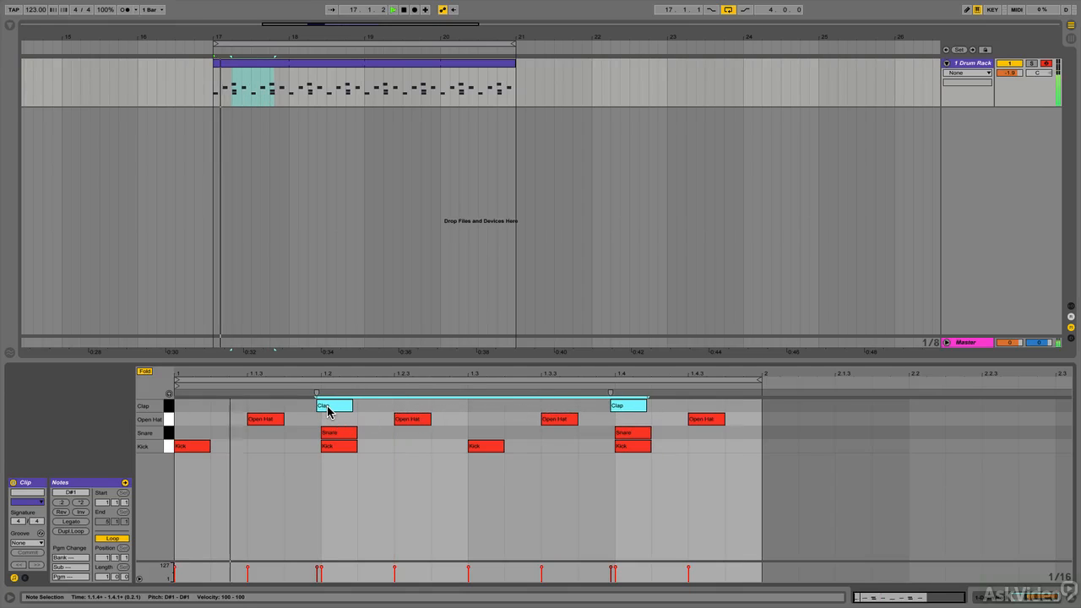
pyautogui.click(374, 412)
pyautogui.press('space')
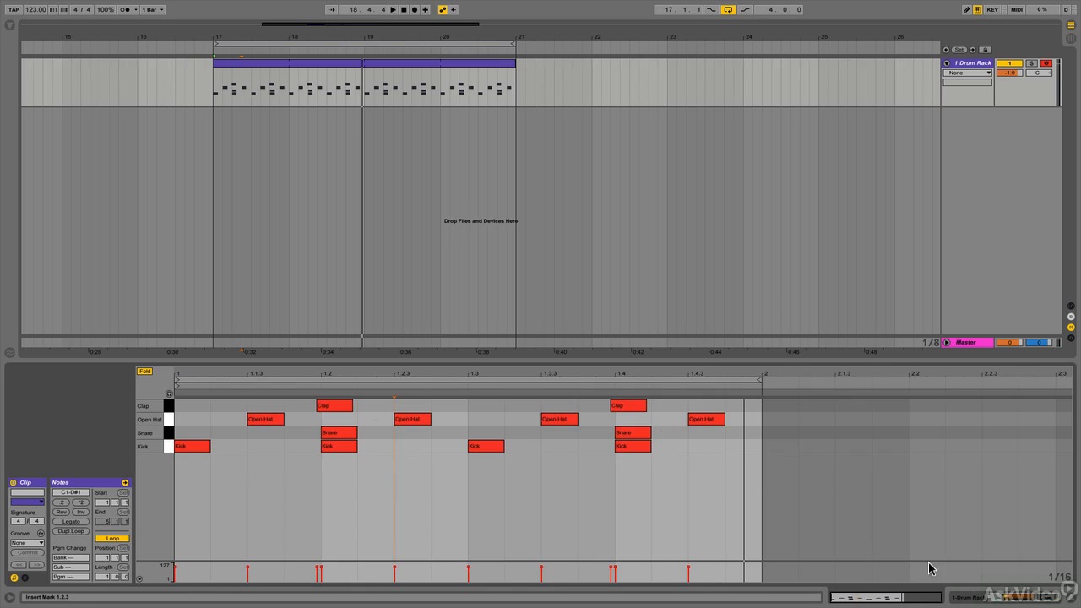
# Open the Drum Rack and examine each pad's sample and its Trigger or Gate playback setting.
pyautogui.click(971, 596)
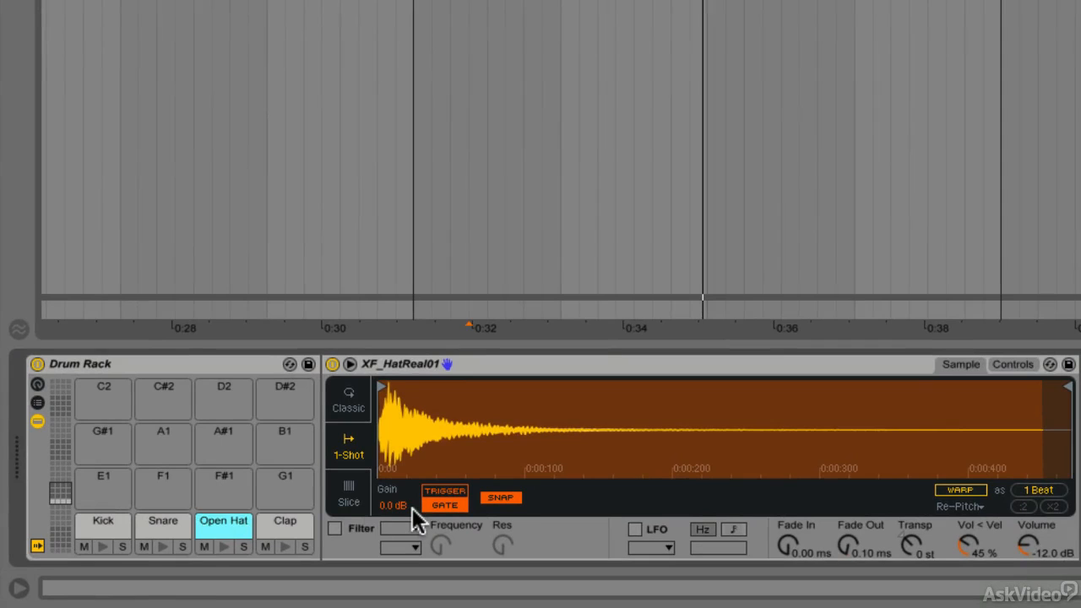
pyautogui.click(283, 531)
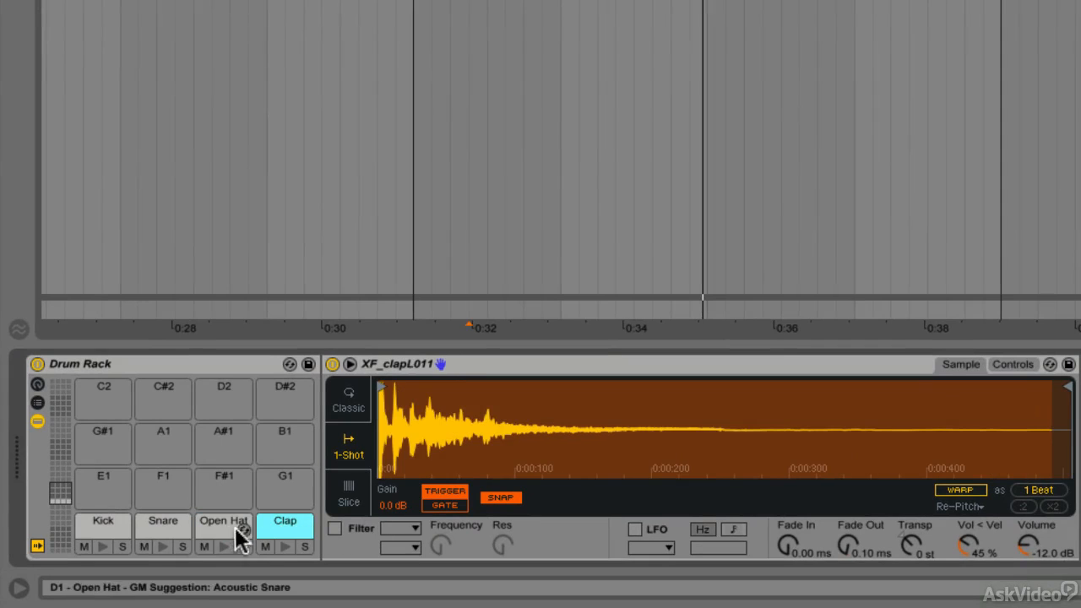
pyautogui.click(167, 522)
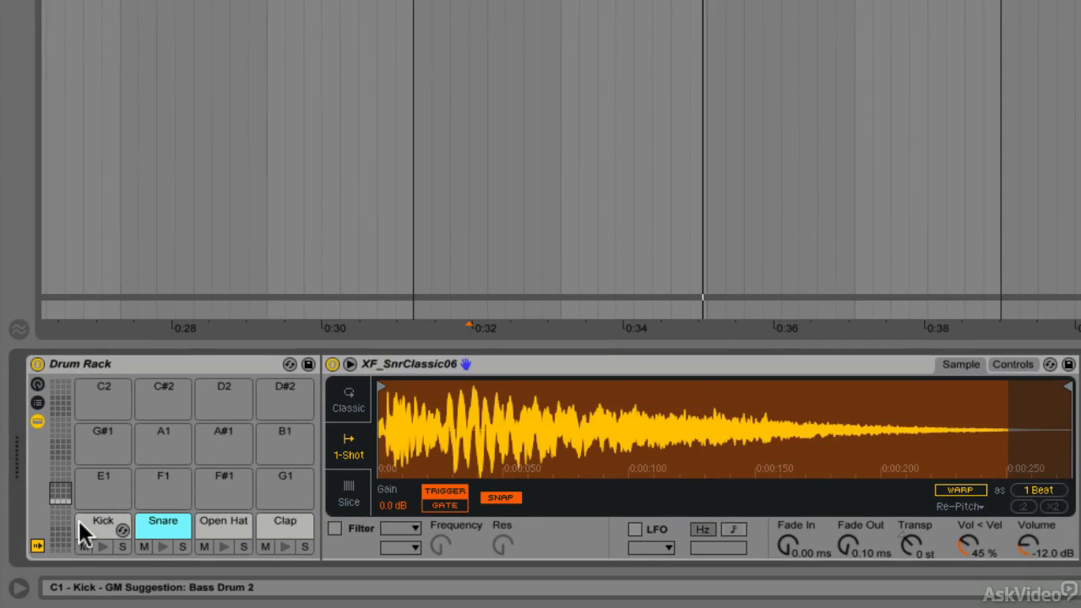
pyautogui.click(78, 519)
pyautogui.click(208, 519)
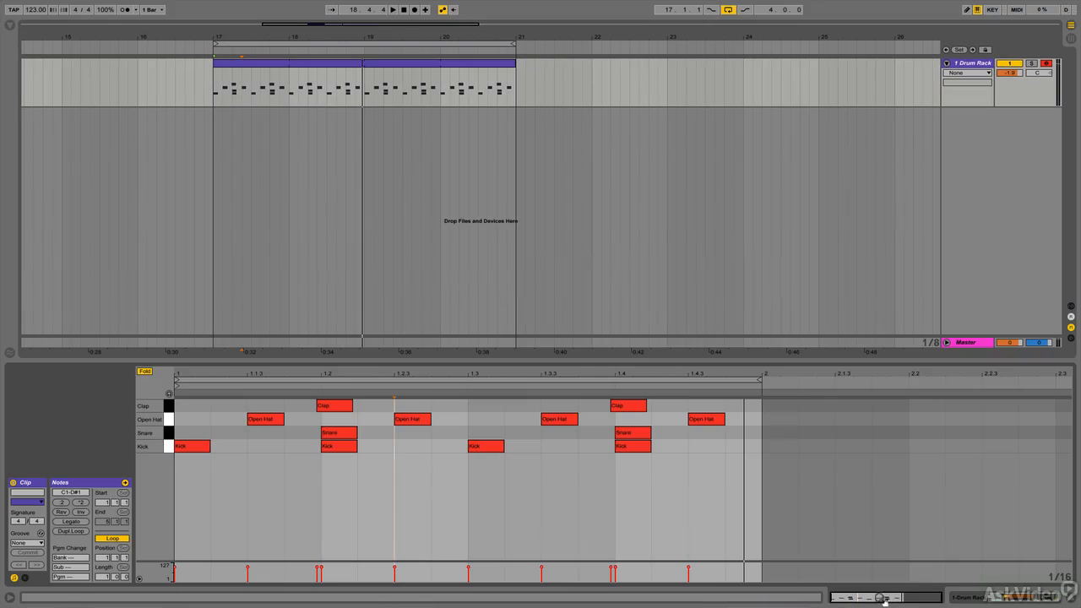
# Try lengthening the open hat note at 1.1.3 up to beat 1.2 during playback and shorten it back to one sixteenth.
pyautogui.click(277, 420)
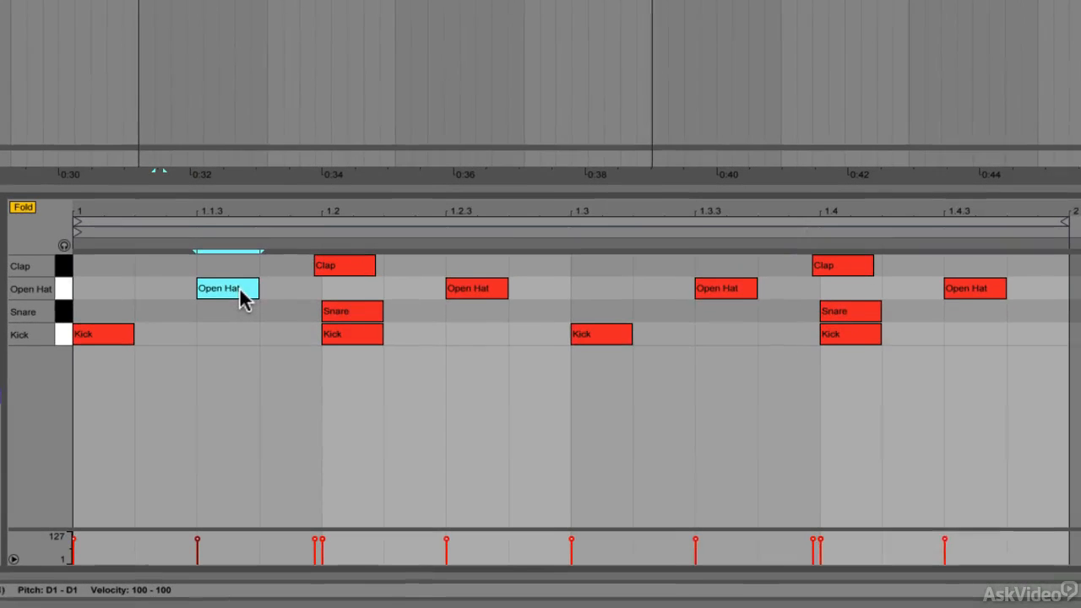
pyautogui.press('space')
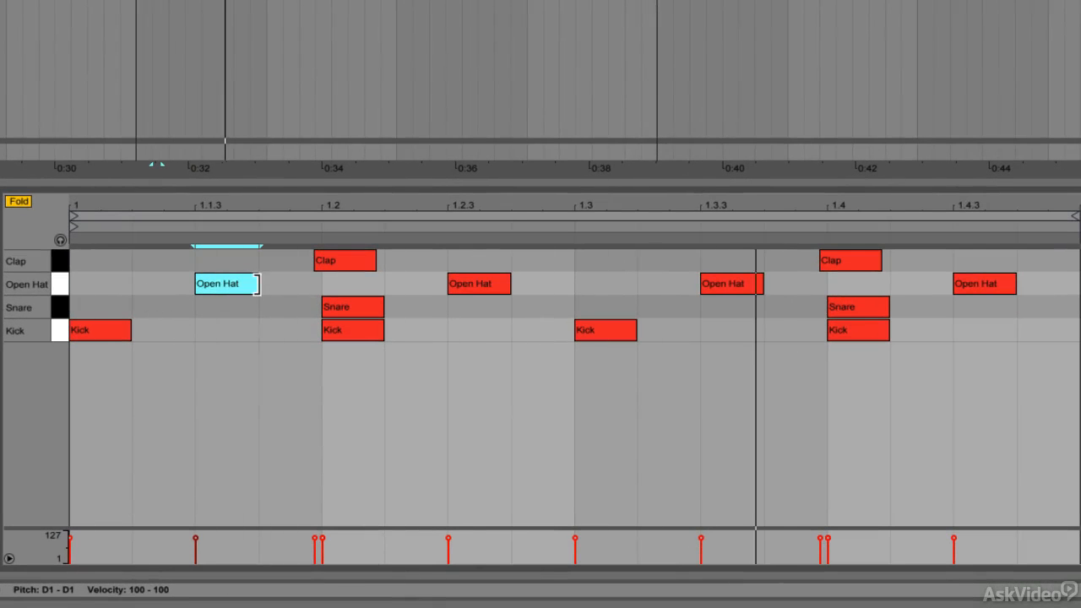
pyautogui.moveTo(258, 288); pyautogui.dragTo(348, 300)
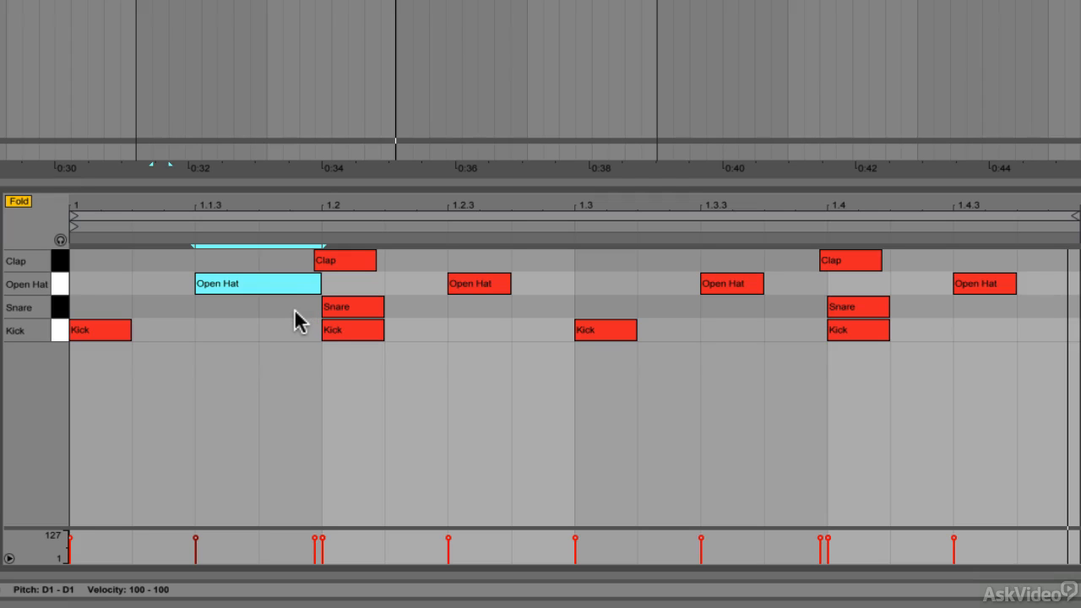
pyautogui.hotkey('shift', 'Left')
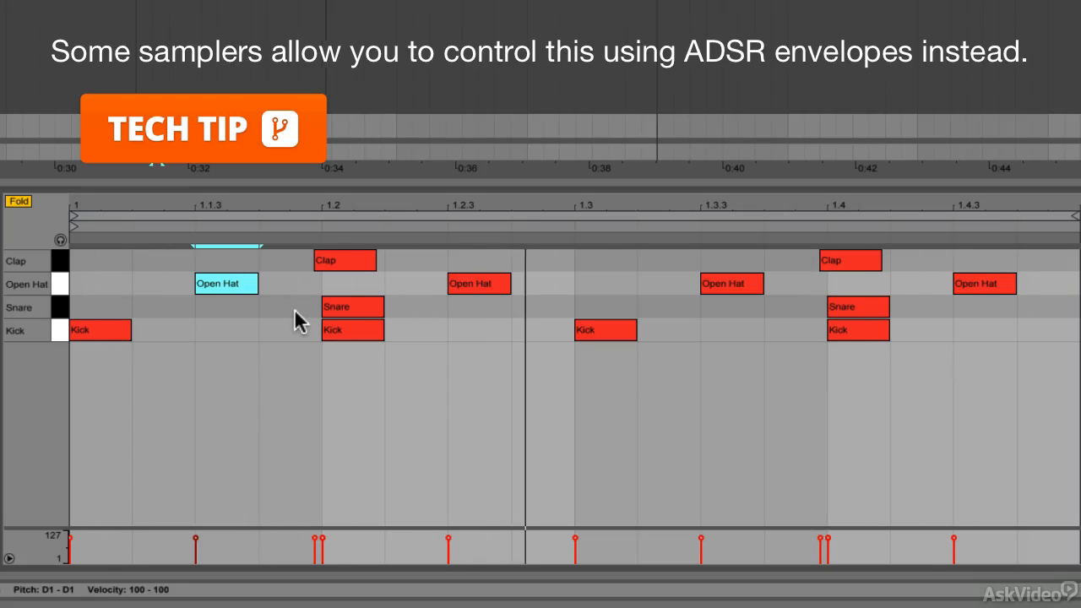
# Check the drum channels' mixer levels in Session View, return to Arrangement View and play the loop.
pyautogui.click(295, 309)
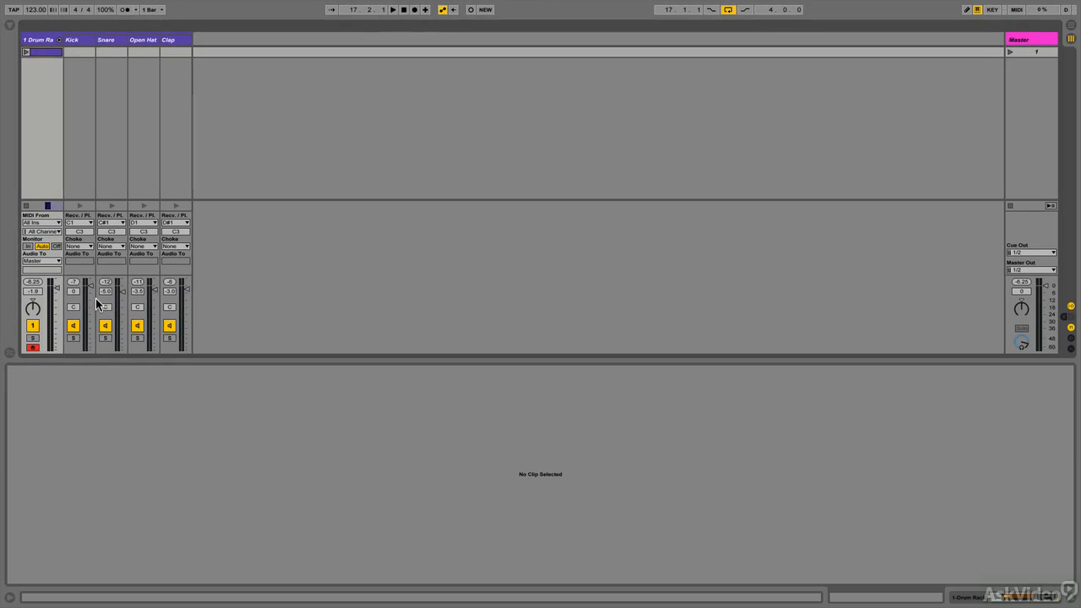
pyautogui.press('Tab')
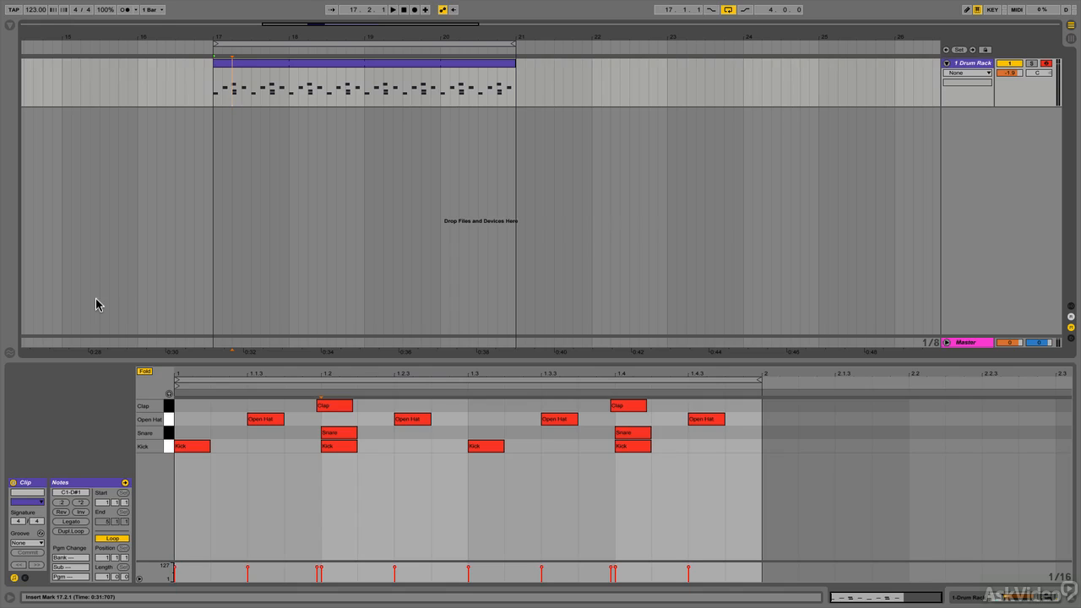
pyautogui.press('space')
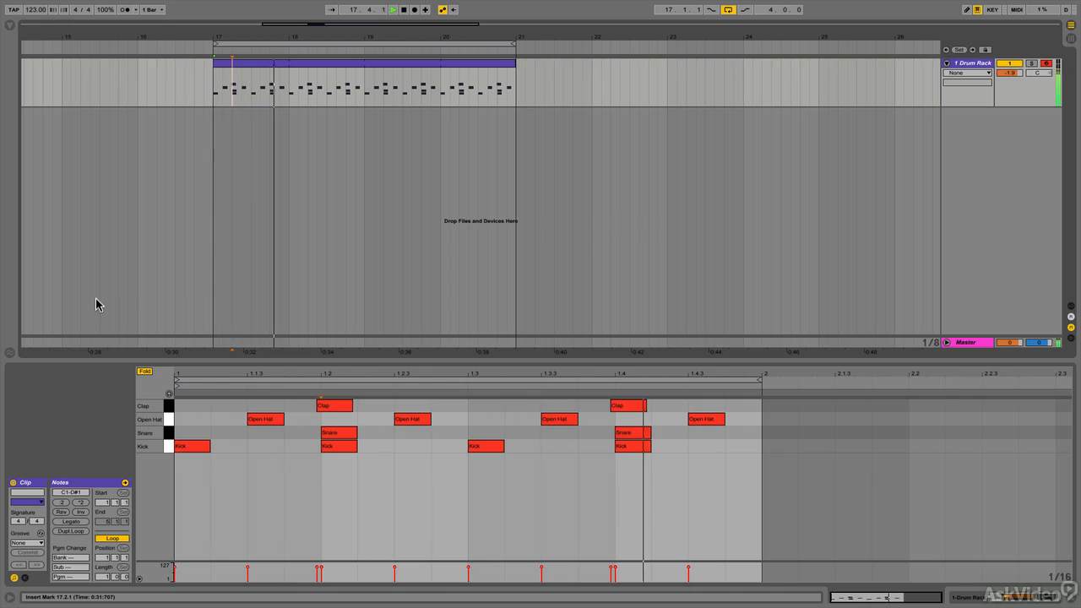